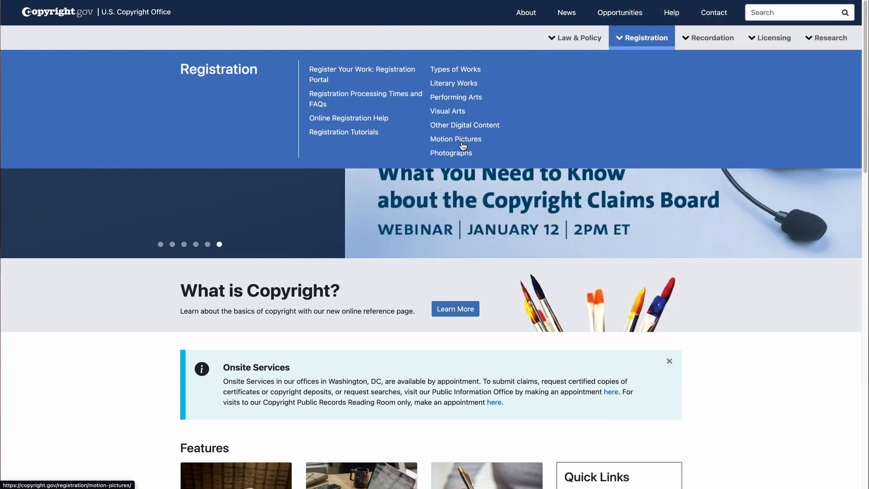
Open the Performing Arts guidance, expand the commonly registered works list, and start registering a performing-arts work.
{"action": "left_click", "coordinate": [461, 102]}
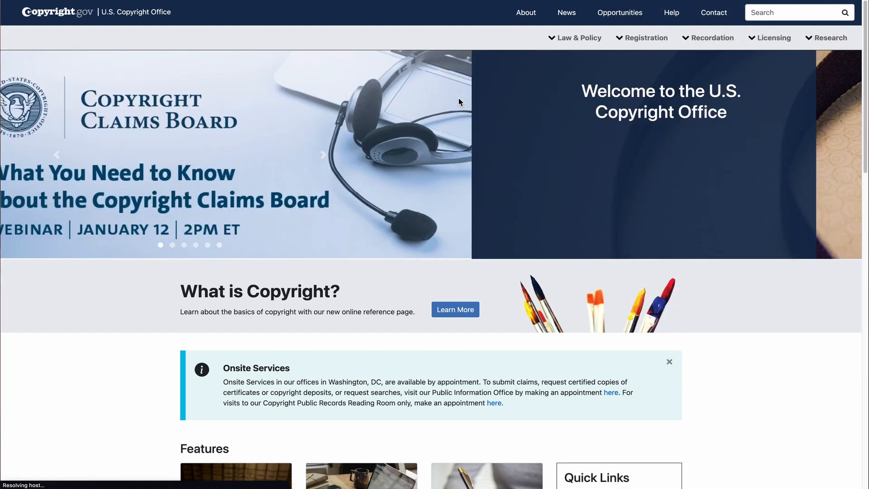
{"action": "scroll", "coordinate": [582, 228], "scroll_direction": "down", "scroll_amount": 3}
{"action": "scroll", "coordinate": [631, 244], "scroll_direction": "down", "scroll_amount": 4}
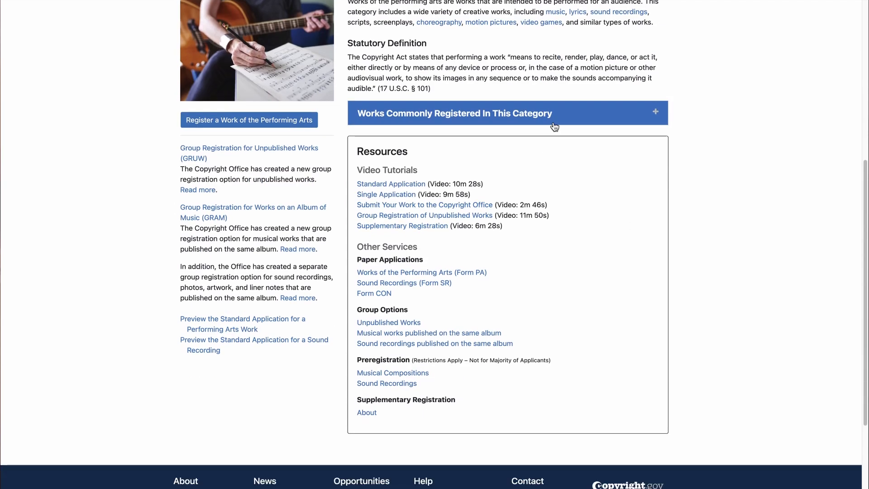
{"action": "left_click", "coordinate": [553, 116]}
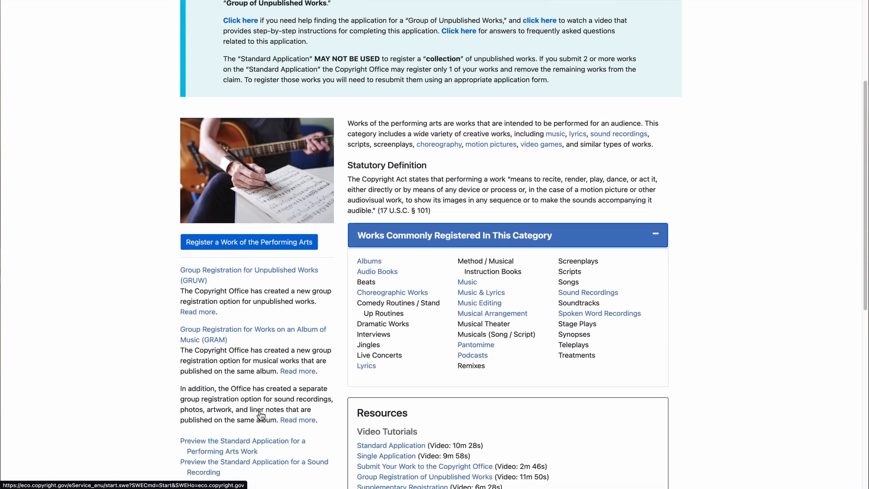
{"action": "scroll", "coordinate": [230, 413], "scroll_direction": "down", "scroll_amount": 1}
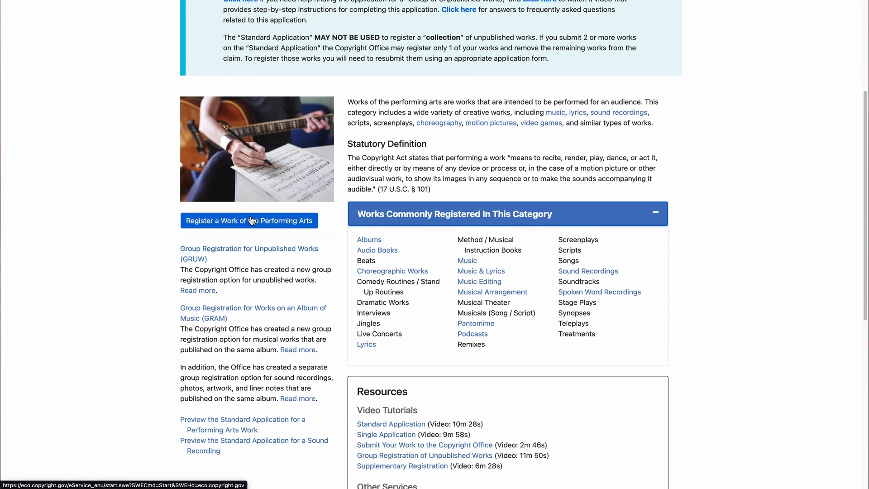
{"action": "left_click", "coordinate": [253, 220]}
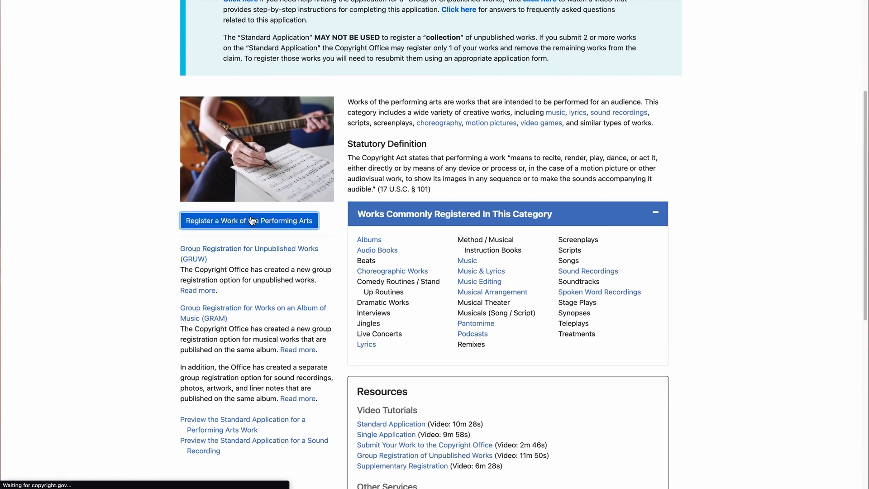
Dismiss both eCO notices, complete the new user profile, and open the Standard Application overview.
{"action": "left_click", "coordinate": [511, 138]}
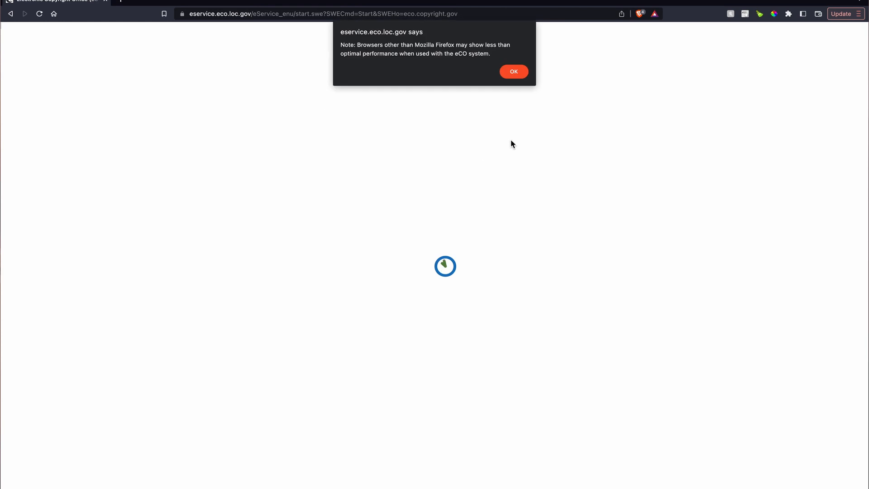
{"action": "left_click", "coordinate": [513, 73]}
{"action": "left_click", "coordinate": [66, 207]}
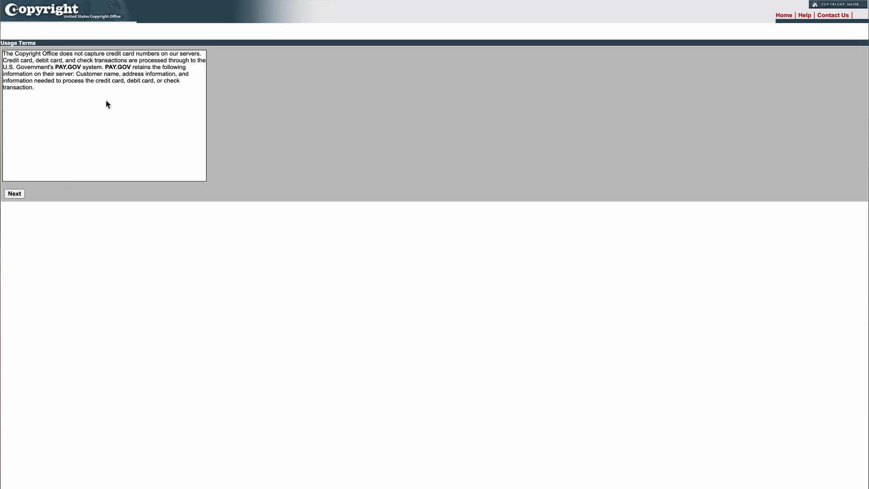
{"action": "left_click", "coordinate": [14, 193]}
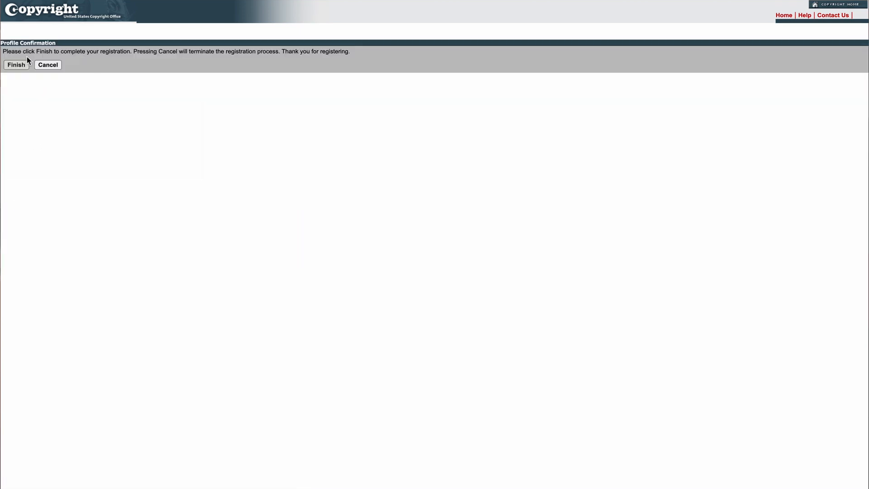
{"action": "left_click", "coordinate": [20, 63]}
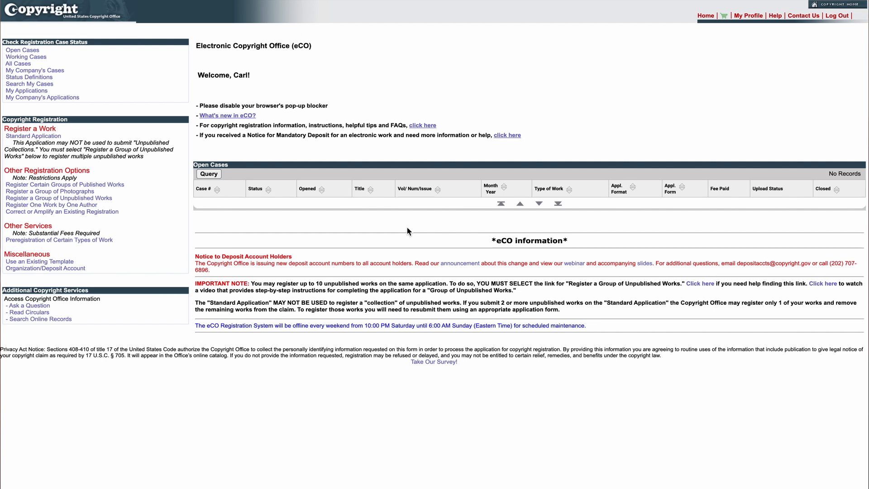
{"action": "left_click", "coordinate": [52, 140]}
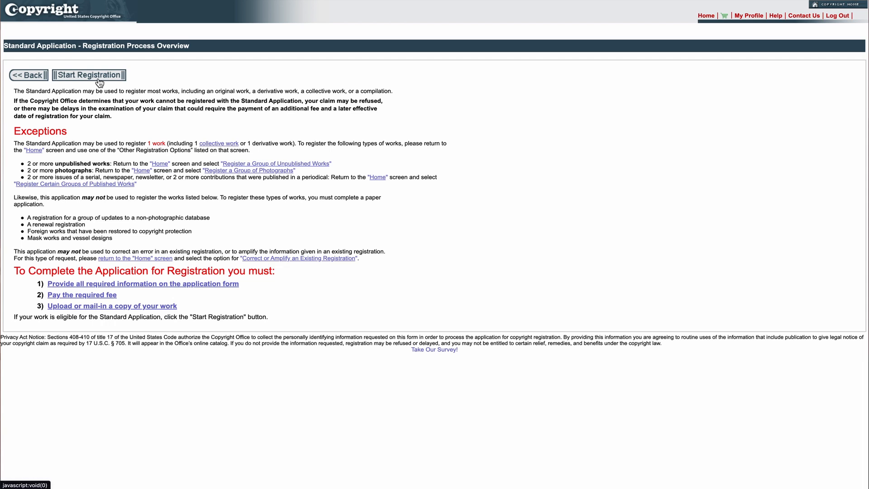
Start a new registration with 'Work of the Performing Arts' as the type of work.
{"action": "left_click", "coordinate": [100, 76]}
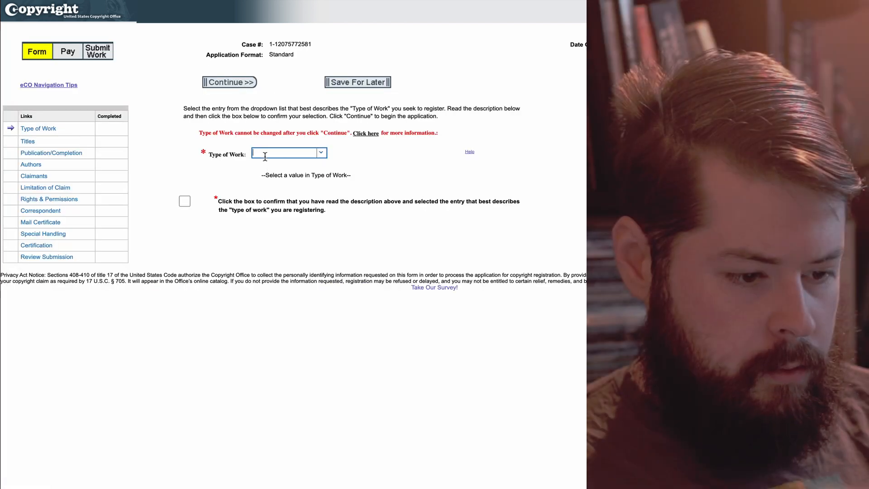
{"action": "left_click", "coordinate": [321, 152]}
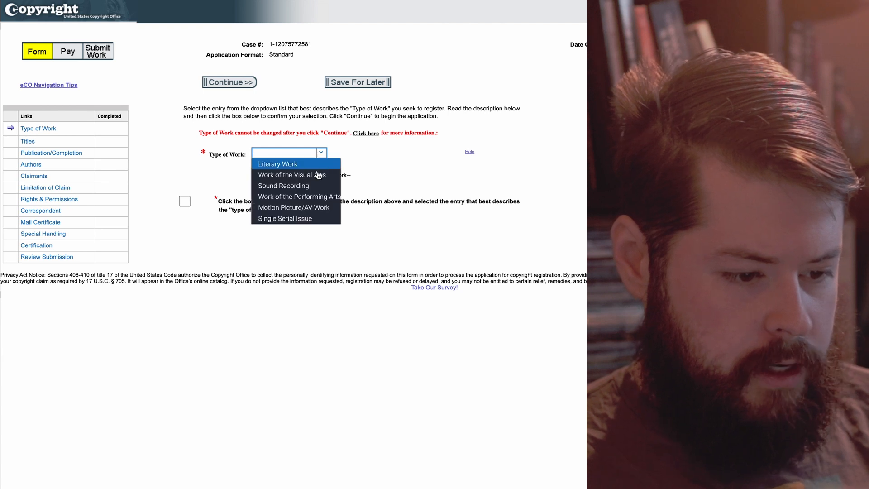
{"action": "left_click", "coordinate": [300, 198]}
{"action": "left_click_drag", "start_coordinate": [359, 181], "coordinate": [322, 184]}
{"action": "left_click", "coordinate": [328, 261]}
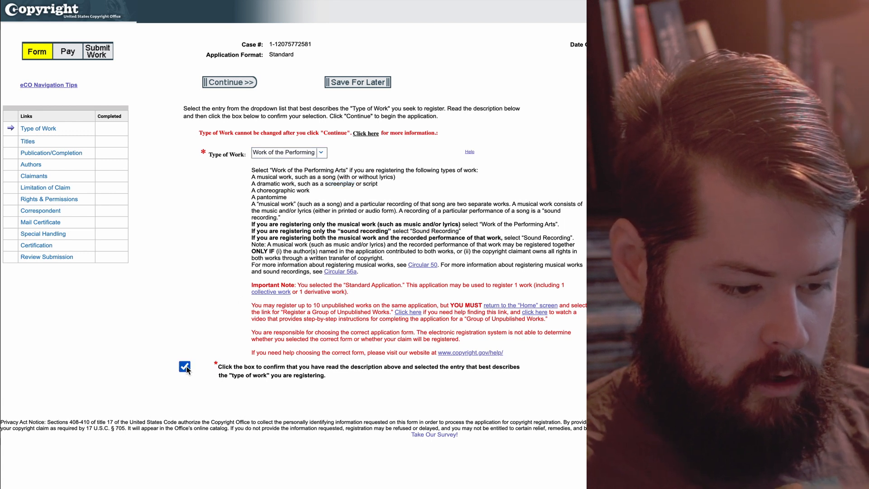
{"action": "left_click", "coordinate": [241, 86]}
Add a new title entry and show the Title Type choices.
{"action": "left_click", "coordinate": [156, 171]}
{"action": "left_click", "coordinate": [218, 188]}
{"action": "left_click", "coordinate": [276, 191]}
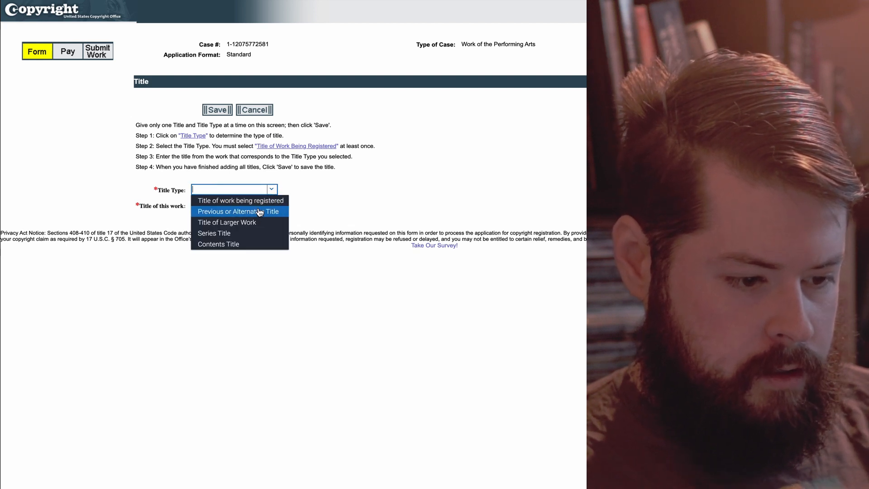
Save 'Murky Water' as the title of the work being registered and continue.
{"action": "left_click", "coordinate": [257, 200]}
{"action": "left_click", "coordinate": [235, 206]}
{"action": "type", "text": "Murky Water"}
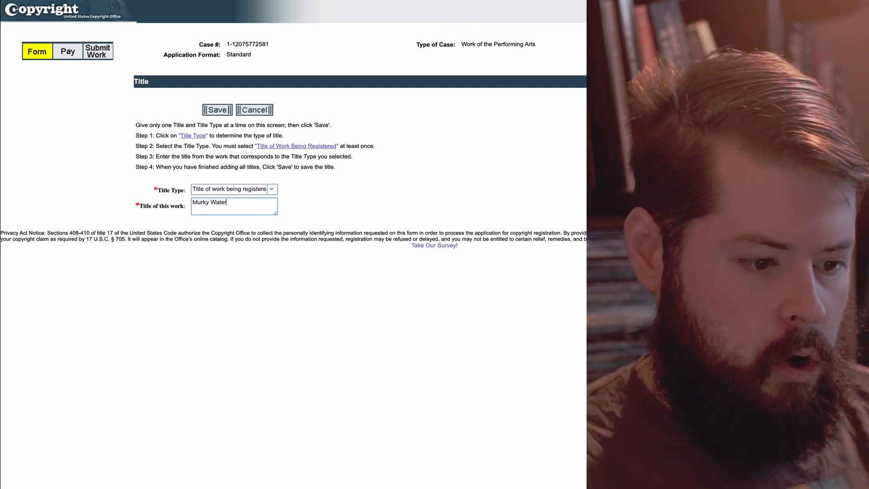
{"action": "left_click", "coordinate": [217, 110]}
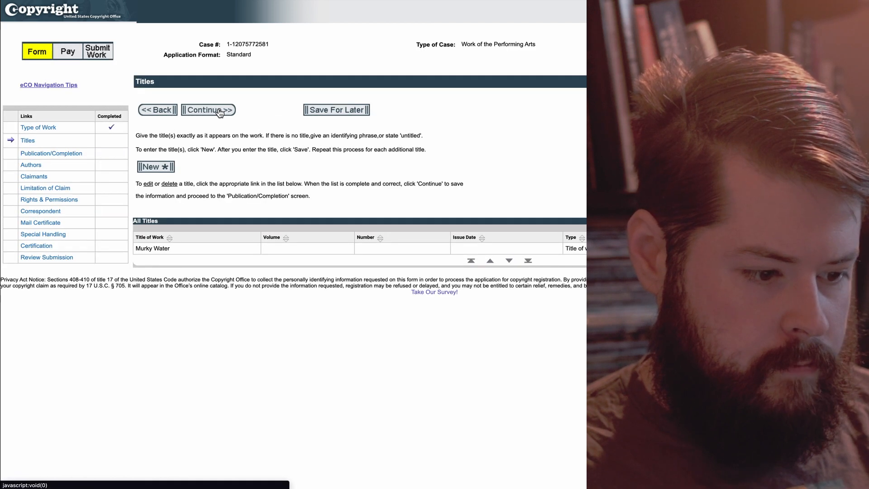
{"action": "left_click", "coordinate": [211, 110]}
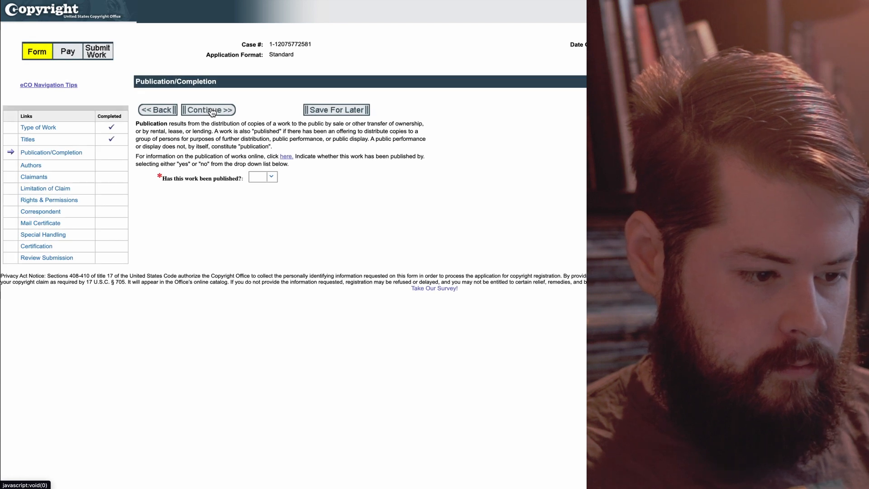
Mark the work as not published, with 2022 as the year of completion.
{"action": "left_click", "coordinate": [272, 178]}
{"action": "left_click", "coordinate": [266, 200]}
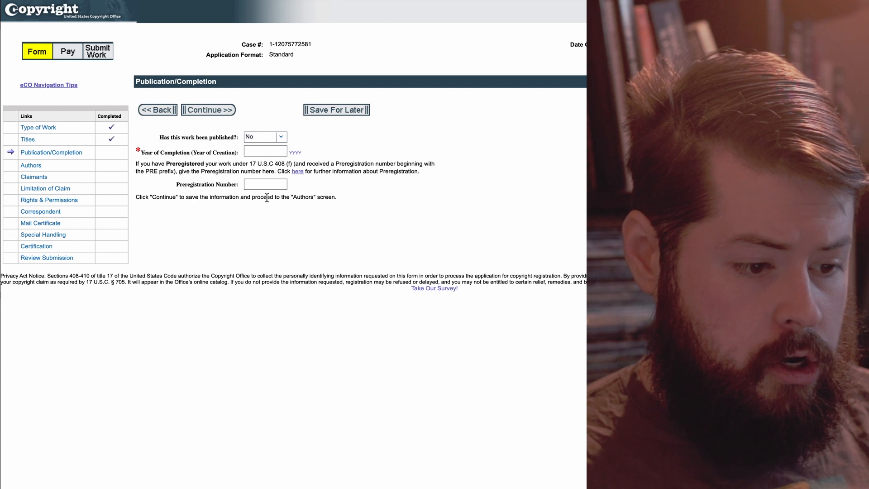
{"action": "left_click", "coordinate": [255, 154]}
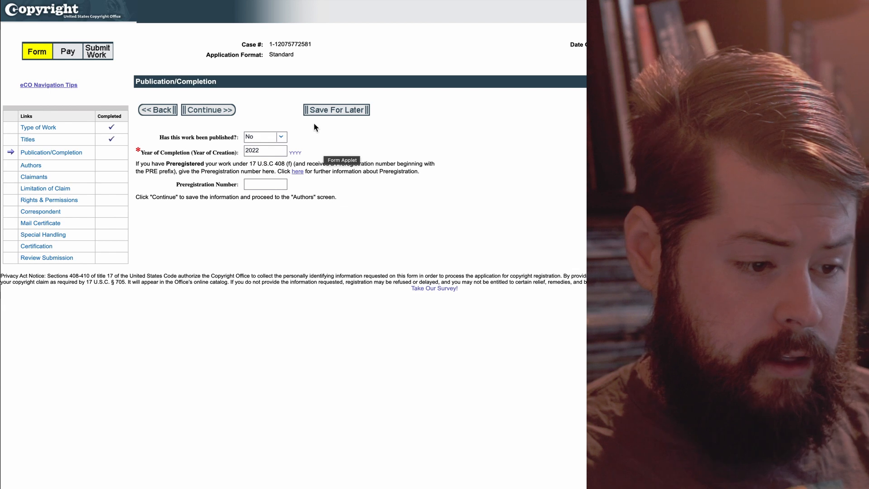
{"action": "left_click", "coordinate": [209, 110]}
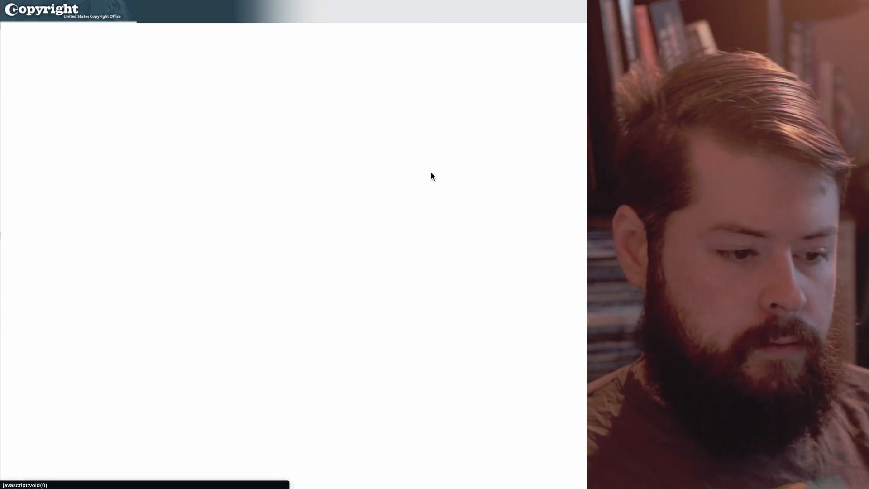
Add a new author and enter the author's first, middle and last name.
{"action": "left_click", "coordinate": [164, 170]}
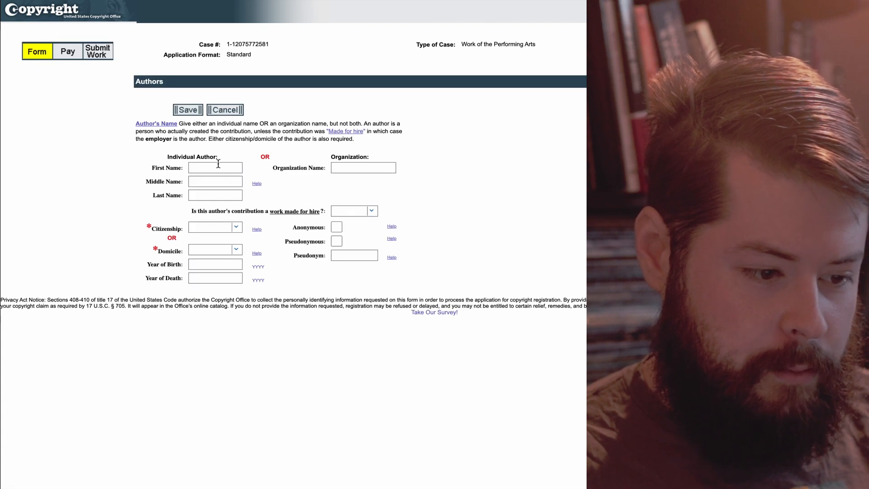
{"action": "left_click", "coordinate": [218, 164]}
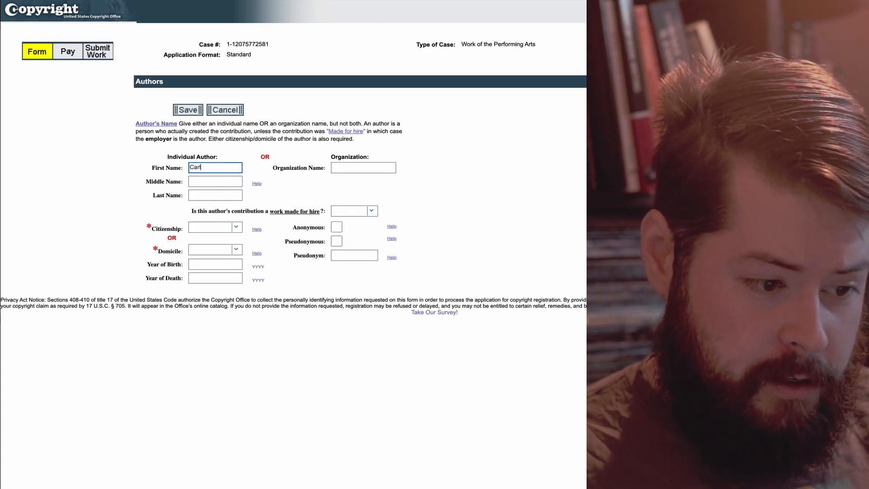
{"action": "key", "text": "Tab"}
{"action": "left_click", "coordinate": [223, 195]}
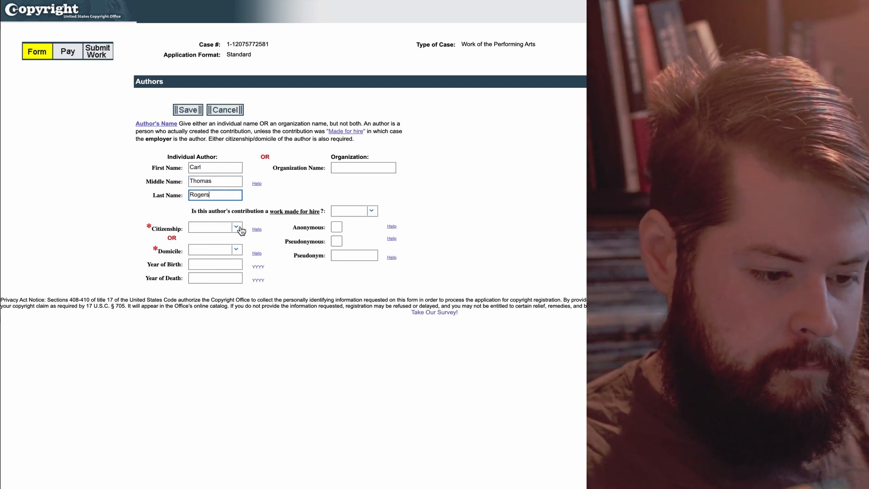
Answer No to work made for hire, set United States citizenship, and save the author's contribution.
{"action": "left_click", "coordinate": [374, 216]}
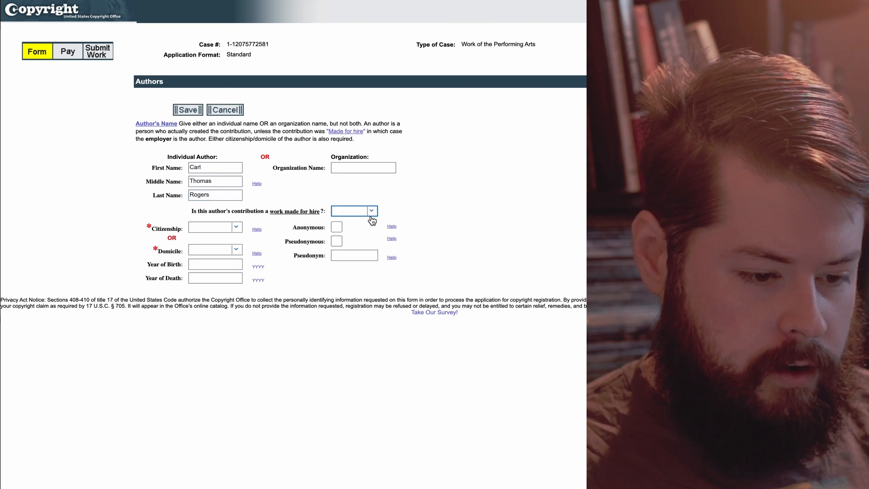
{"action": "left_click", "coordinate": [350, 212]}
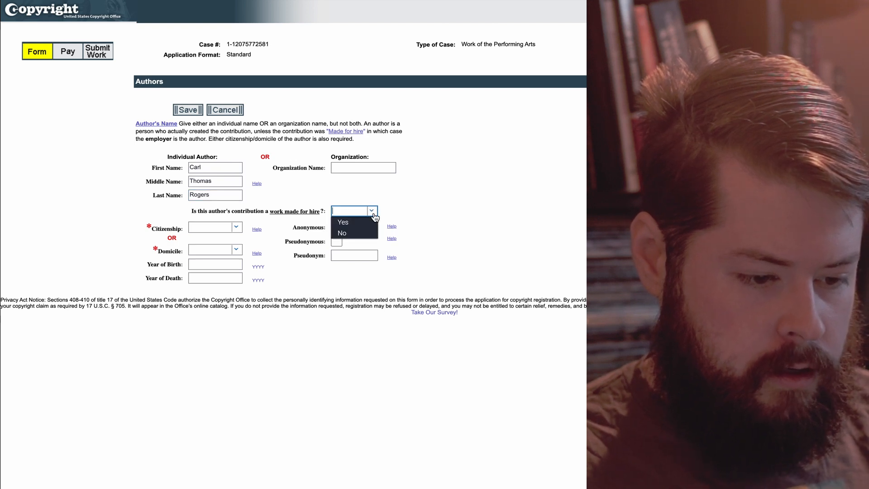
{"action": "left_click", "coordinate": [354, 237]}
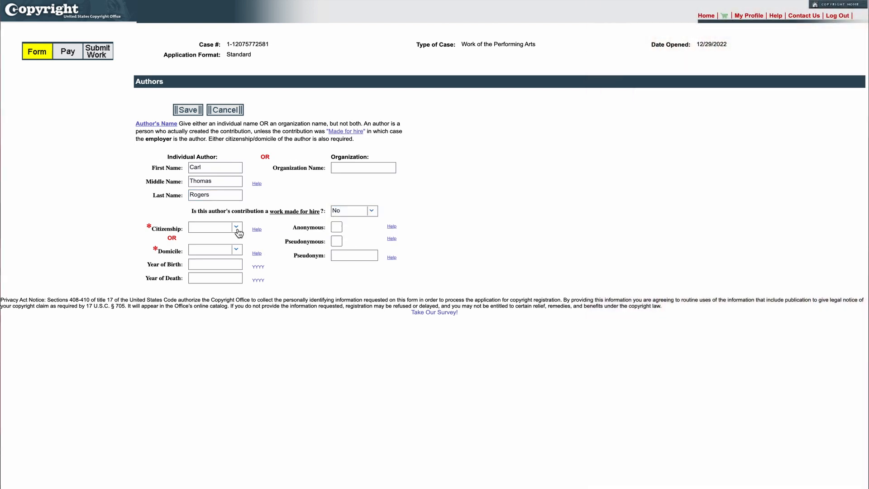
{"action": "left_click", "coordinate": [236, 227]}
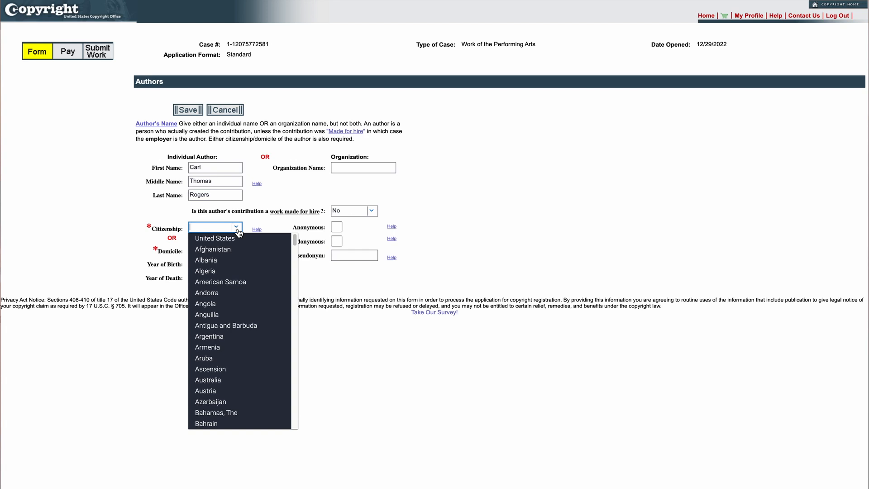
{"action": "left_click", "coordinate": [238, 240]}
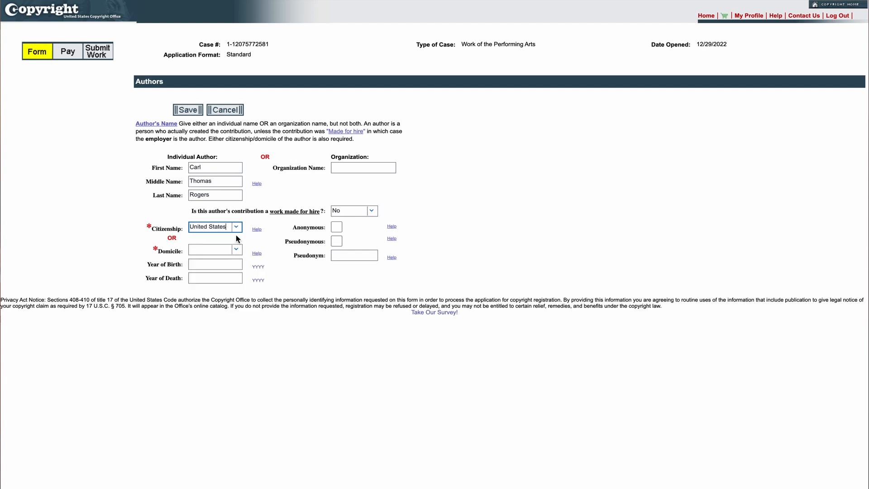
{"action": "left_click", "coordinate": [192, 111]}
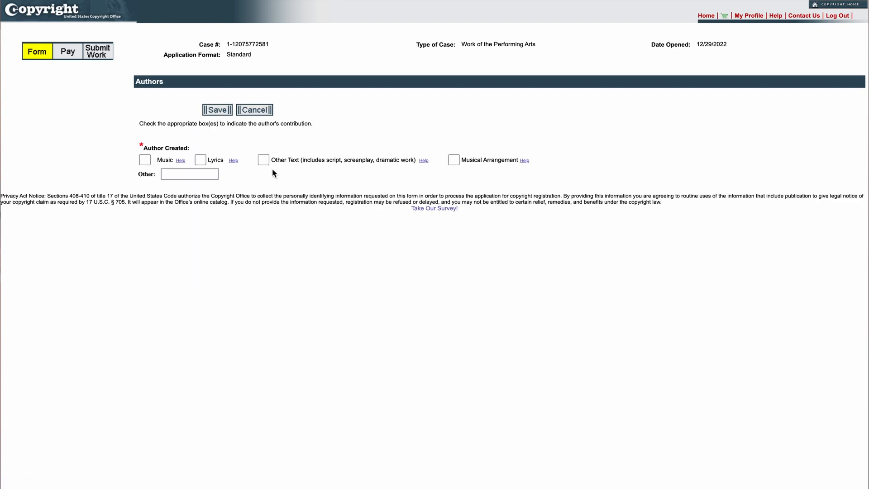
{"action": "left_click", "coordinate": [218, 110]}
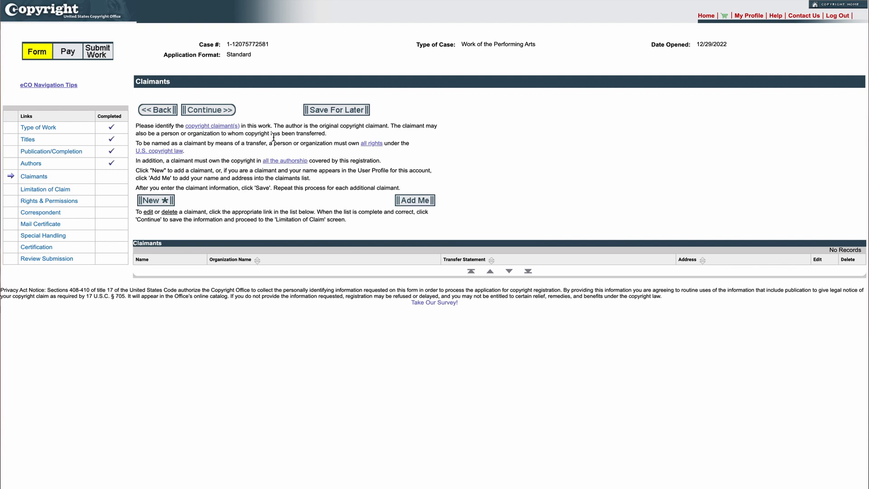
Add the author as a claimant with full name and address, no transfer statement.
{"action": "left_click", "coordinate": [159, 200]}
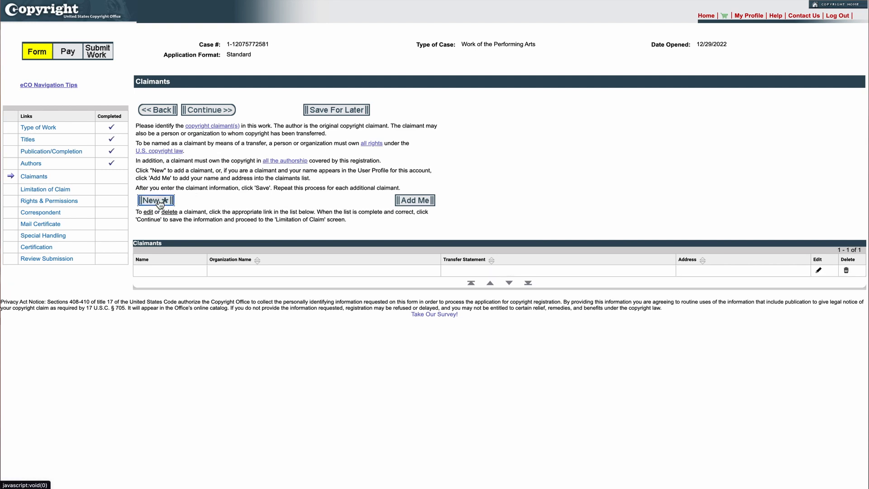
{"action": "left_click", "coordinate": [238, 153]}
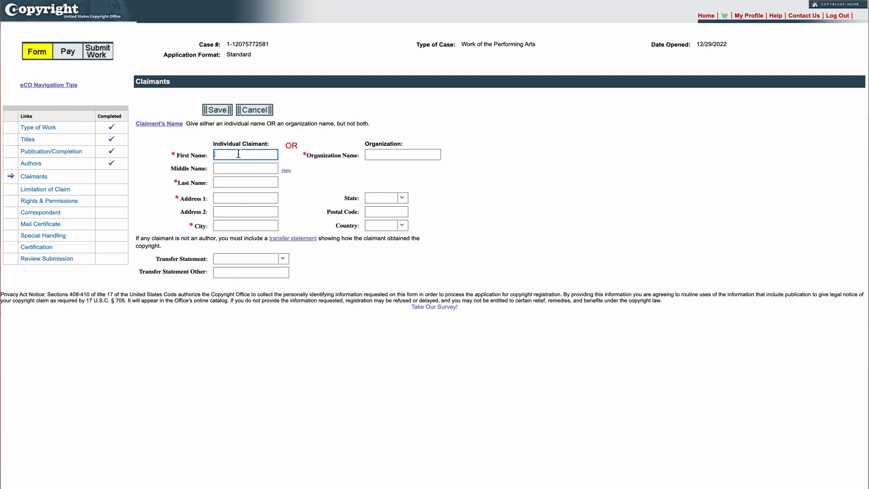
{"action": "key", "text": "Tab"}
{"action": "key", "text": "Tab"}
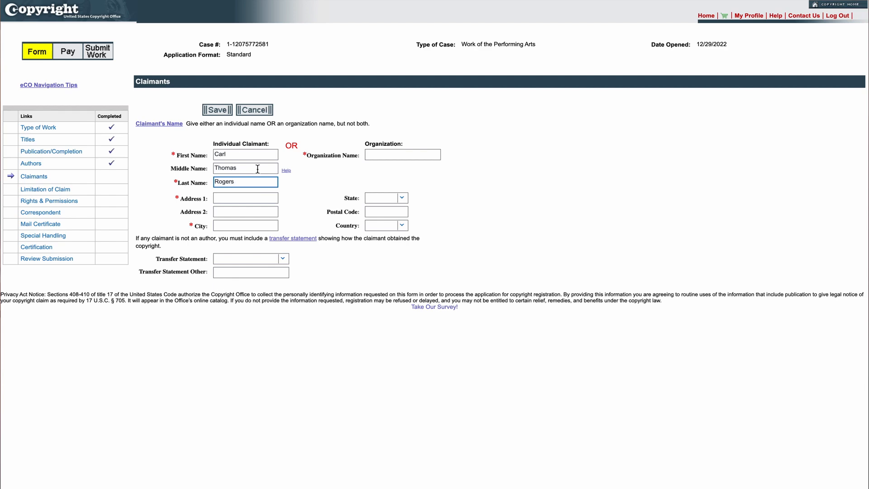
{"action": "left_click", "coordinate": [237, 198]}
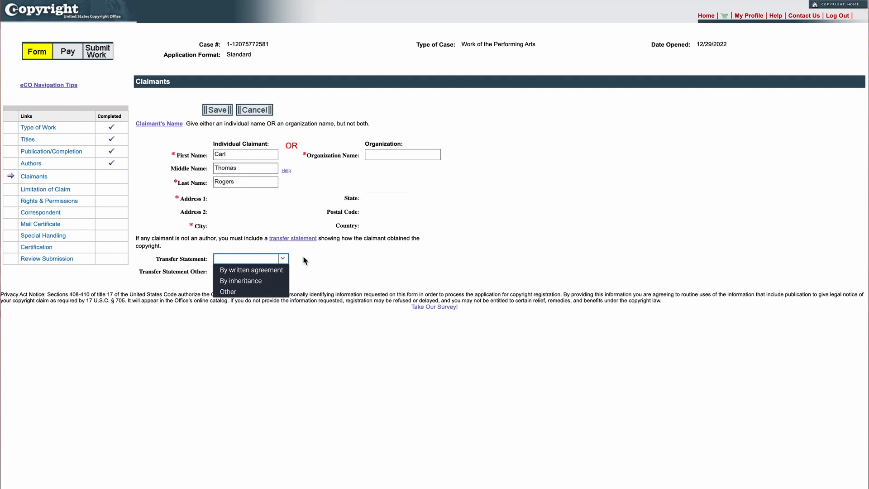
{"action": "left_click", "coordinate": [323, 258]}
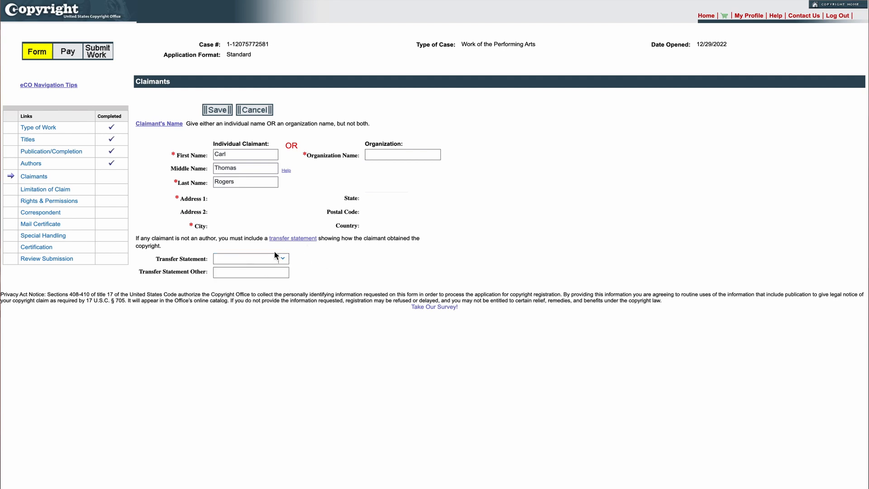
{"action": "left_click", "coordinate": [221, 111]}
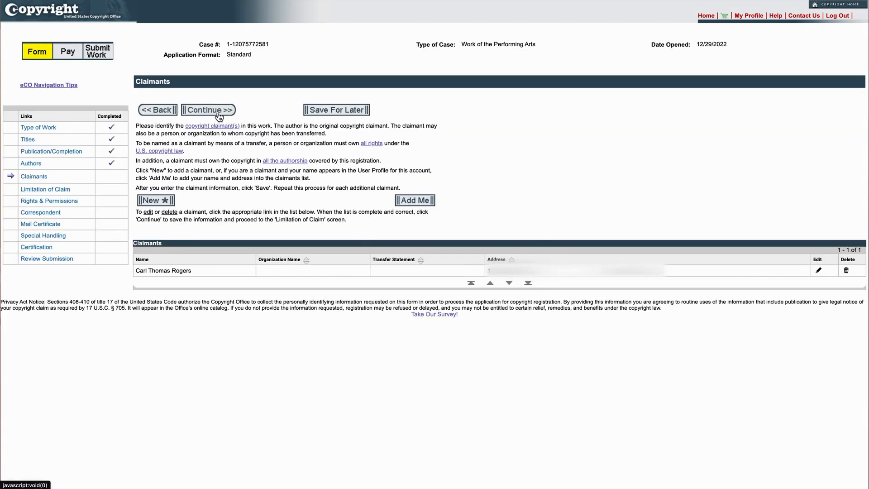
{"action": "left_click", "coordinate": [218, 114]}
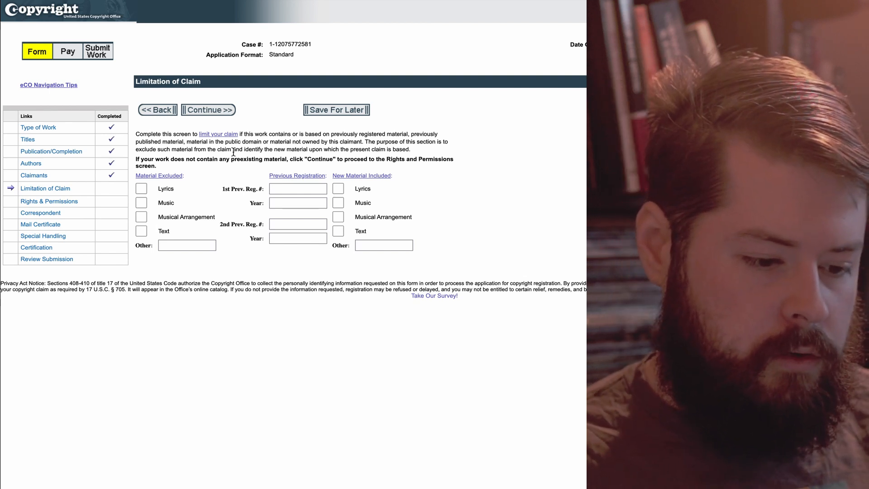
Skip Limitation of Claim and Rights & Permissions without entering anything.
{"action": "left_click", "coordinate": [216, 119]}
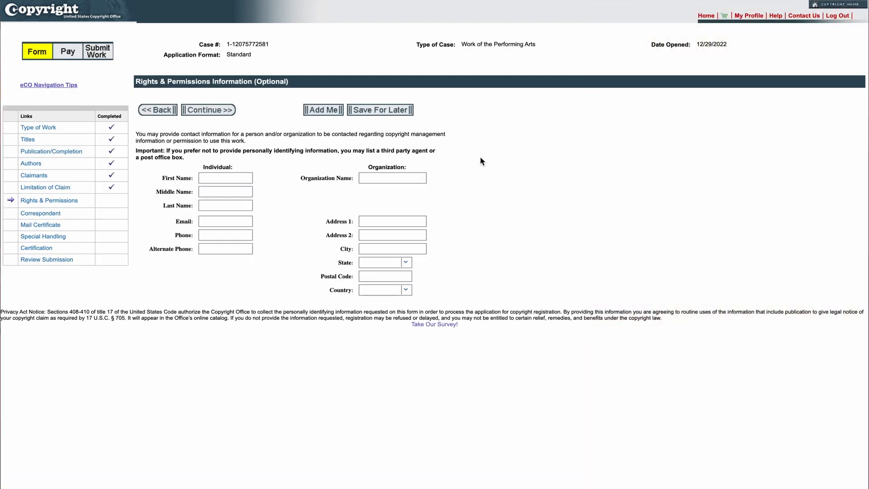
{"action": "left_click", "coordinate": [216, 114]}
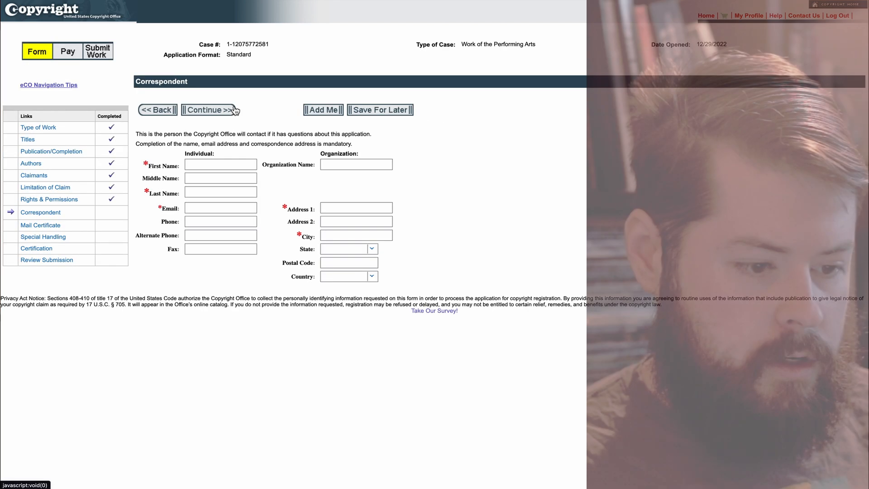
Enter the correspondent's first and last name, then move to the email field.
{"action": "left_click", "coordinate": [218, 163]}
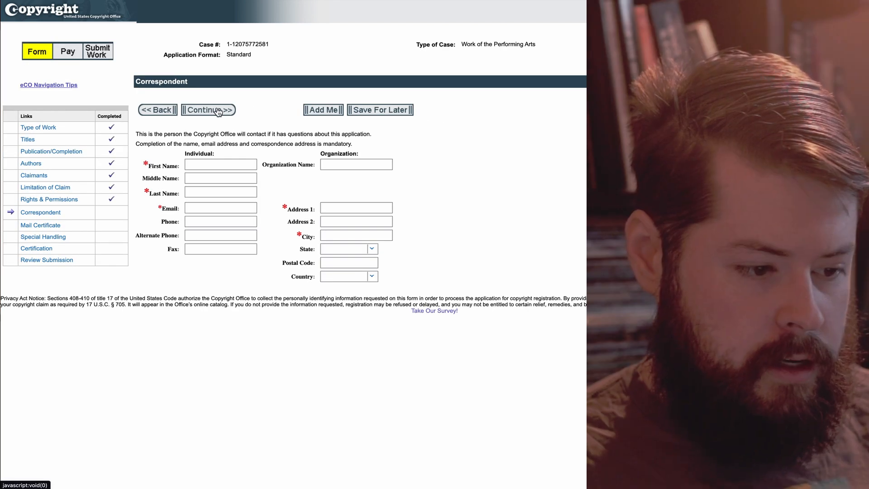
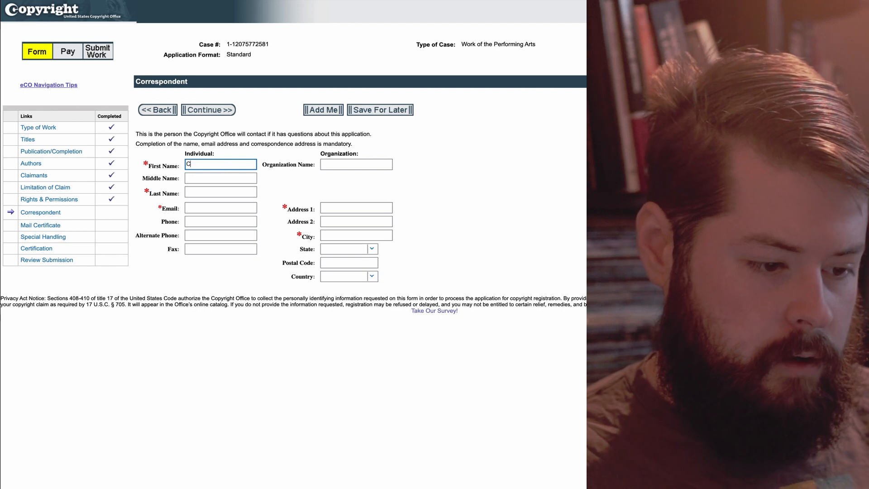
{"action": "key", "text": "Tab"}
{"action": "key", "text": "Tab"}
{"action": "key", "text": "Tab"}
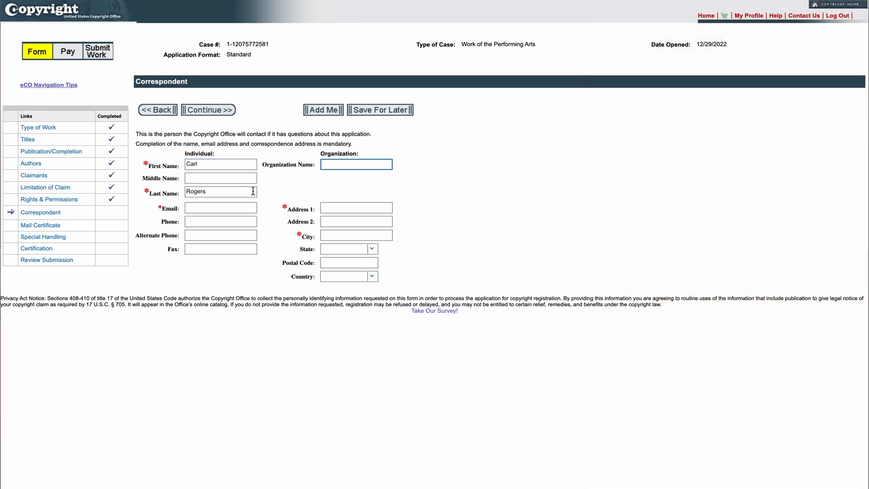
{"action": "left_click", "coordinate": [224, 208]}
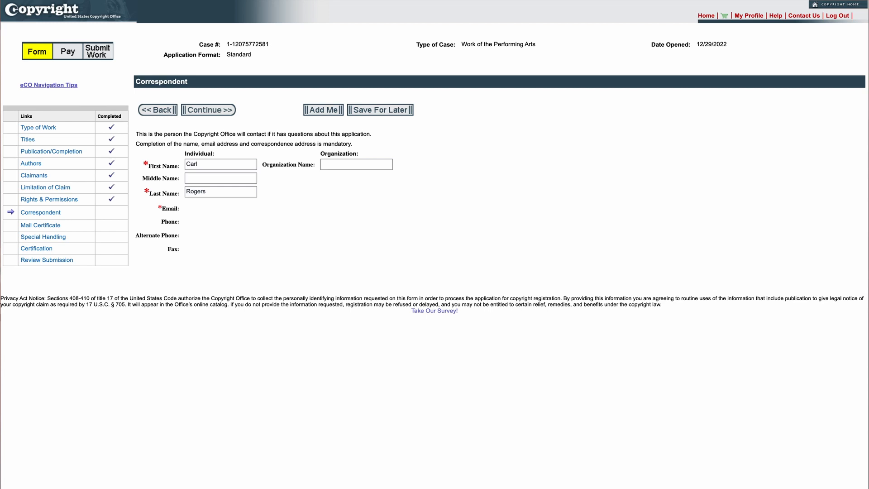
Fill in the certificate recipient's name and mailing address, then continue to Special Handling.
{"action": "left_click", "coordinate": [217, 110]}
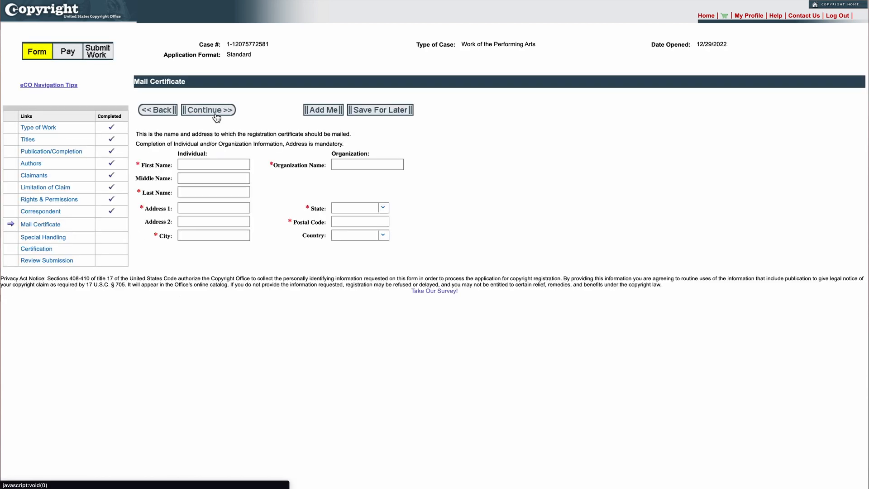
{"action": "left_click", "coordinate": [203, 167]}
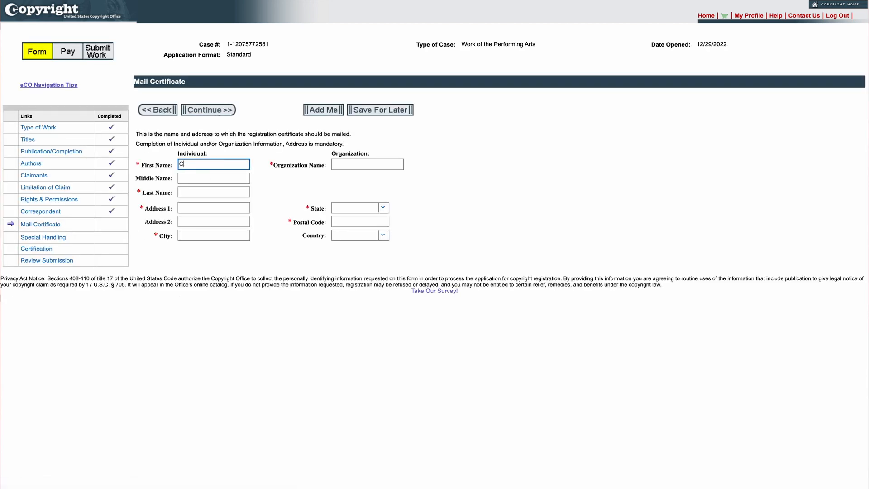
{"action": "key", "text": "Tab"}
{"action": "key", "text": "Tab"}
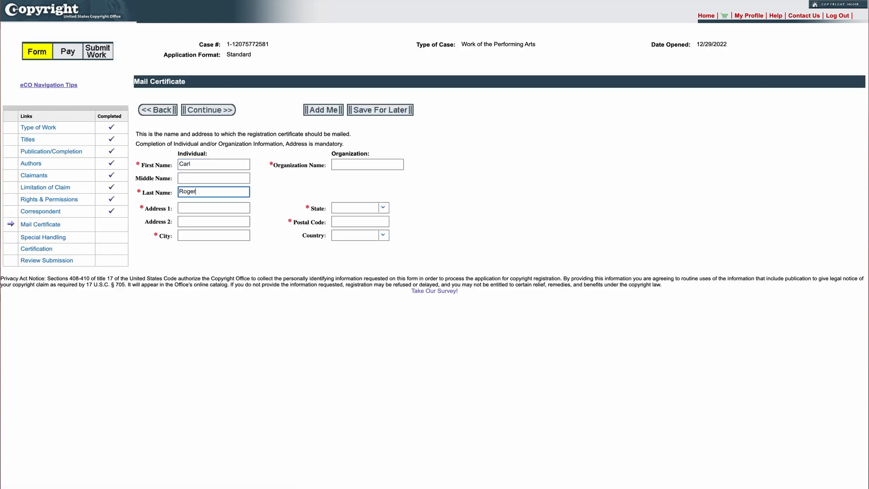
{"action": "key", "text": "Tab"}
{"action": "key", "text": "Tab"}
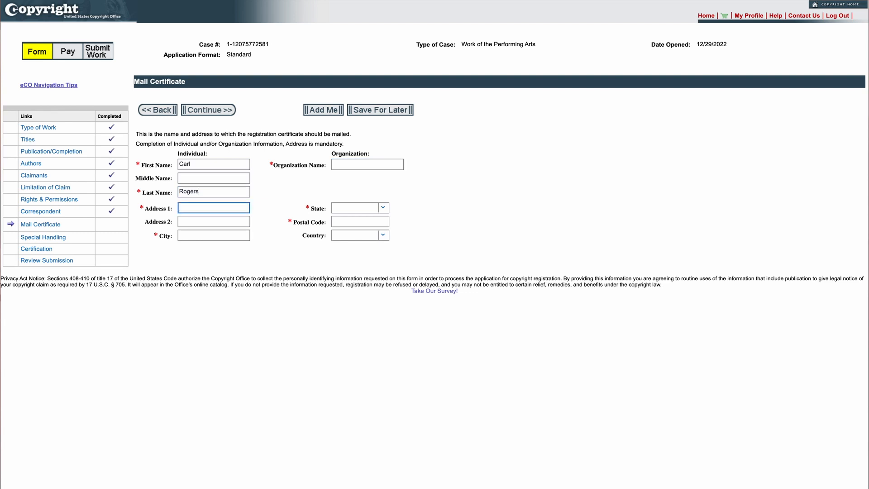
{"action": "left_click", "coordinate": [214, 113]}
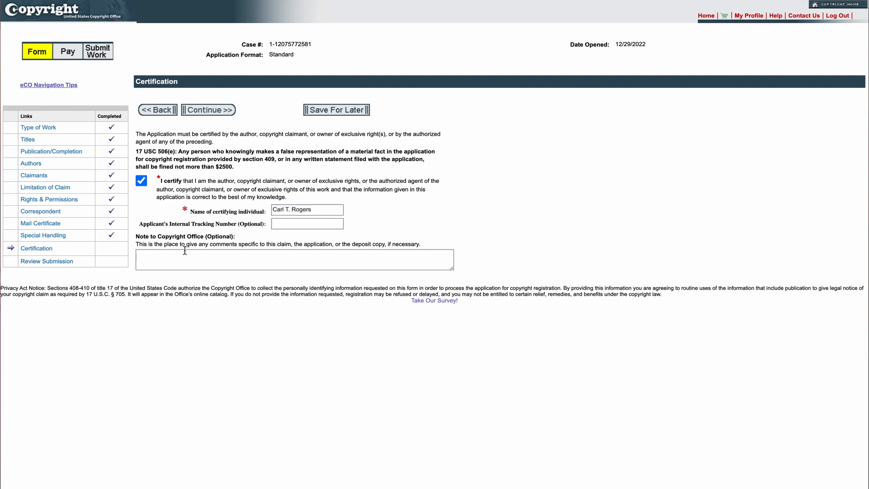
Complete the certification and review the full application summary with all steps marked completed.
{"action": "left_click", "coordinate": [201, 114]}
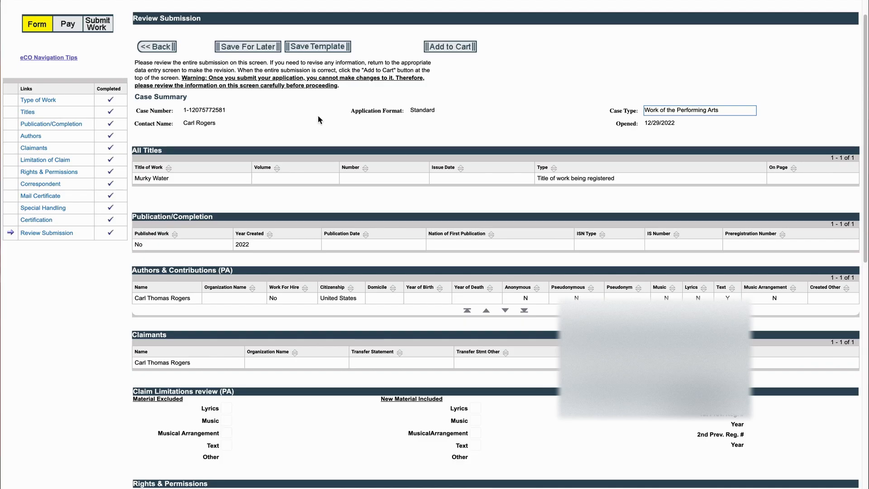
{"action": "scroll", "coordinate": [348, 118], "scroll_direction": "down", "scroll_amount": 3}
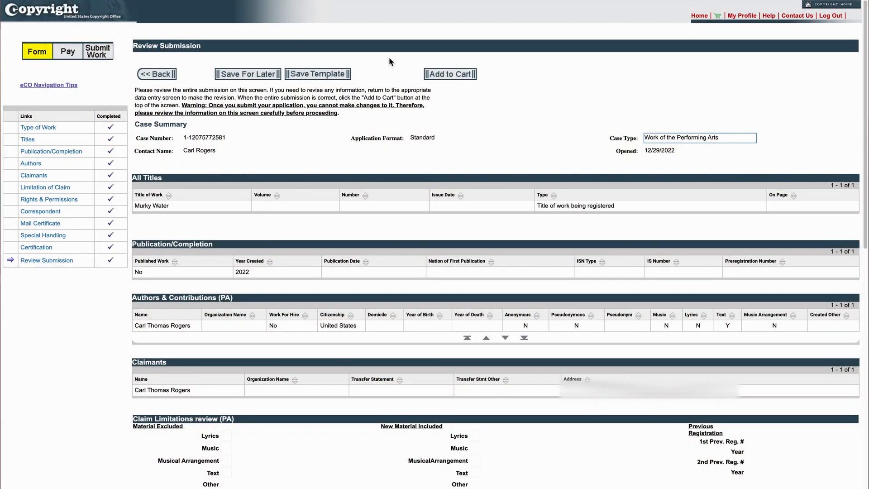
Add the Murky Water case to the cart with its $65.00 Performing Arts – Basic fee.
{"action": "left_click", "coordinate": [453, 76]}
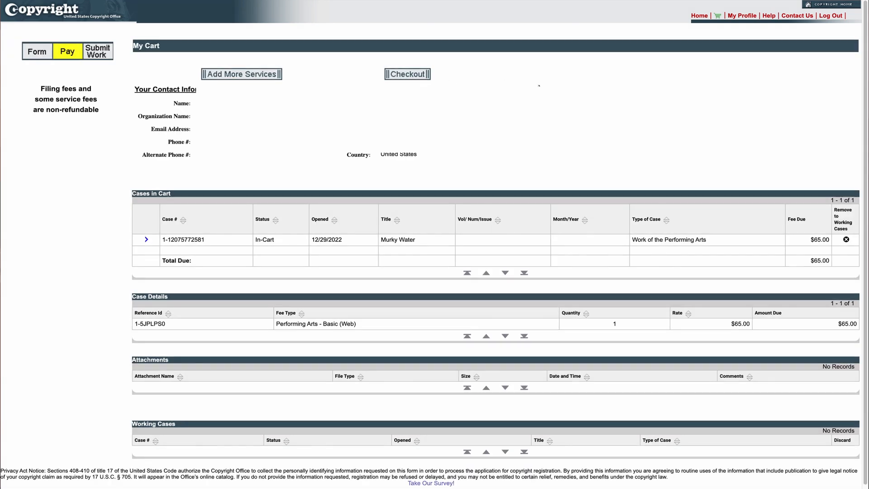
{"action": "scroll", "coordinate": [539, 87], "scroll_direction": "down", "scroll_amount": 1}
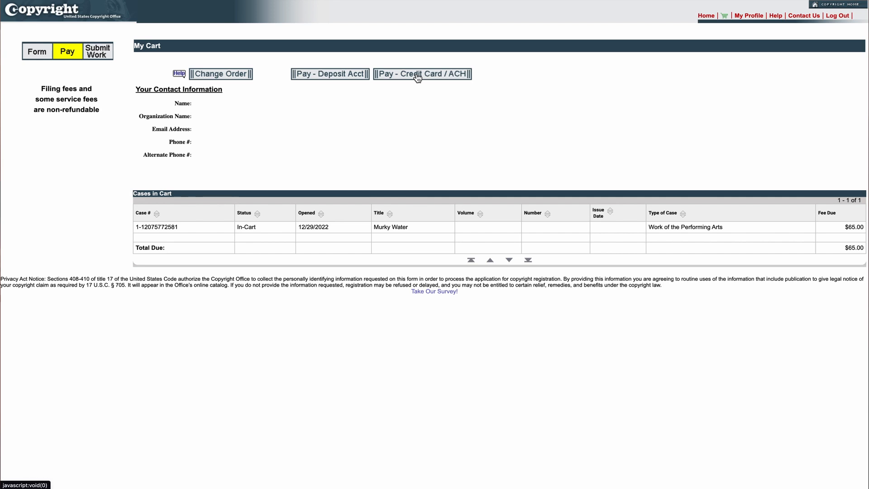
Choose debit or credit card as the method for the $65.00 pay.gov payment.
{"action": "left_click", "coordinate": [417, 76]}
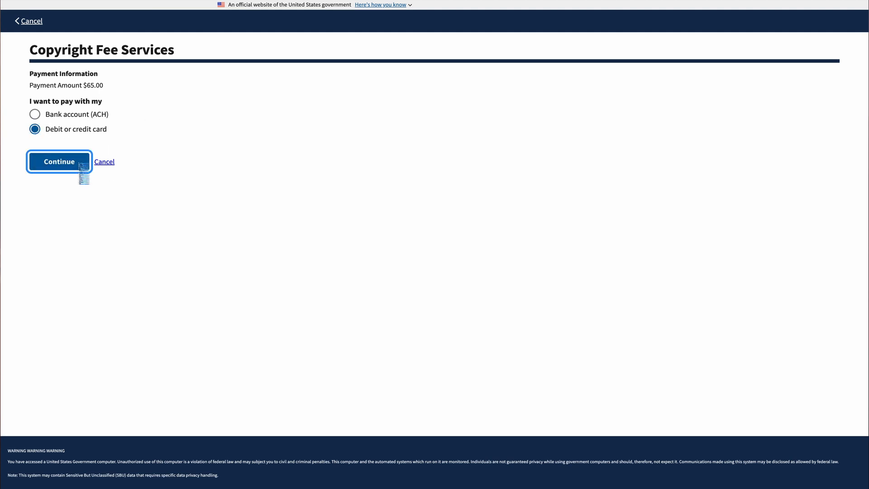
{"action": "left_click", "coordinate": [81, 165]}
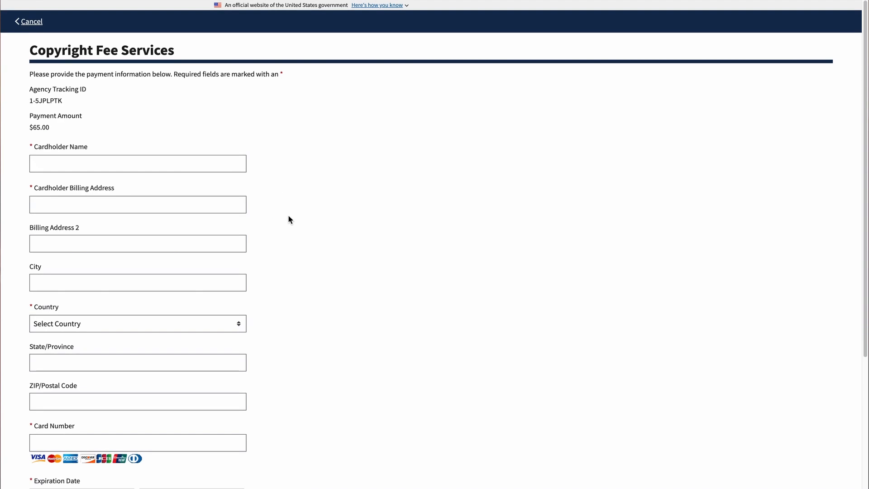